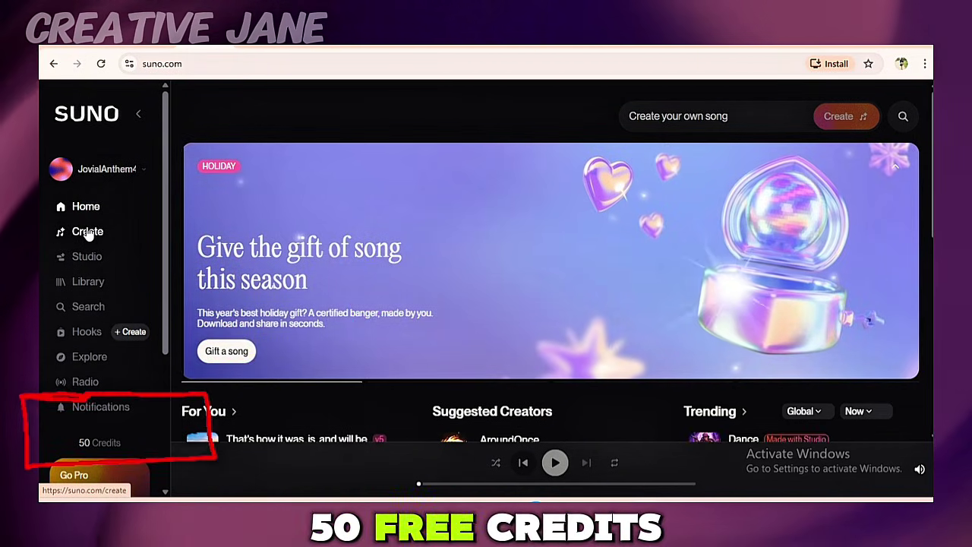
Open Suno's Create page with the song description form and the workspace song list.
left_click(88, 234)
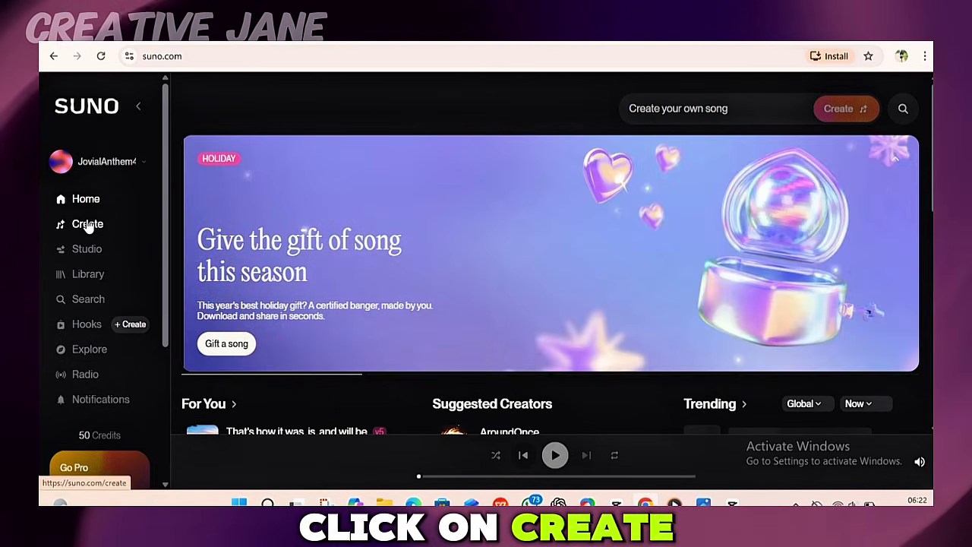
left_click(87, 223)
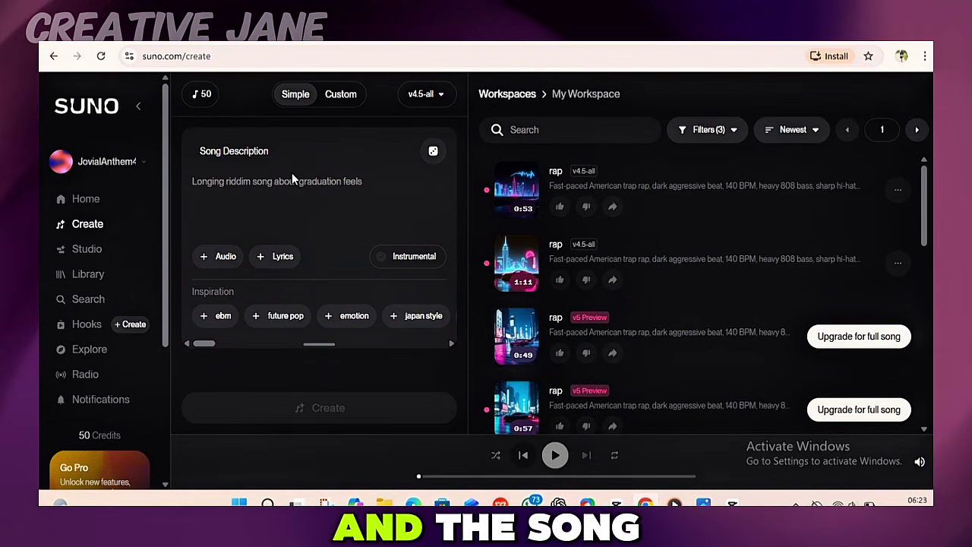
Switch to Custom mode and paste the four rap lyric lines into the Lyrics box.
left_click(339, 97)
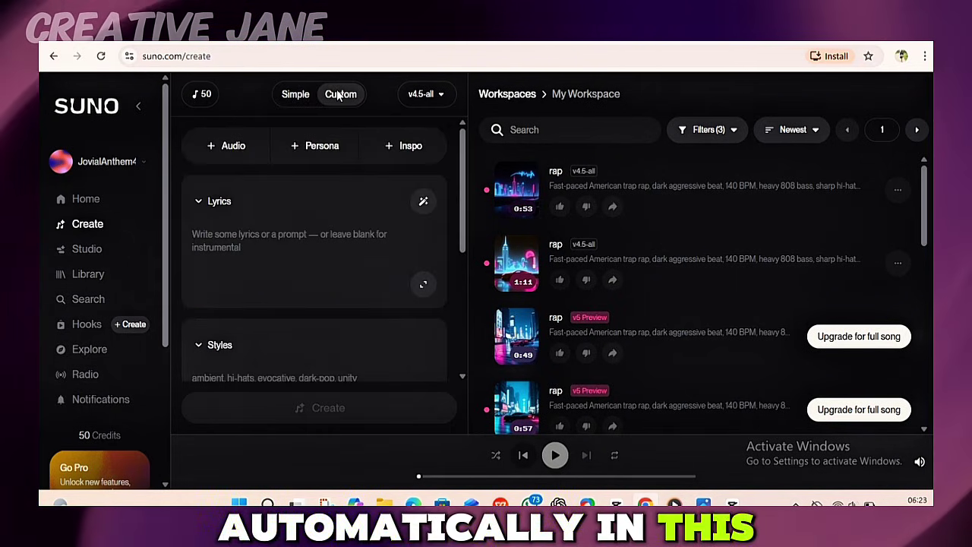
right_click(264, 240)
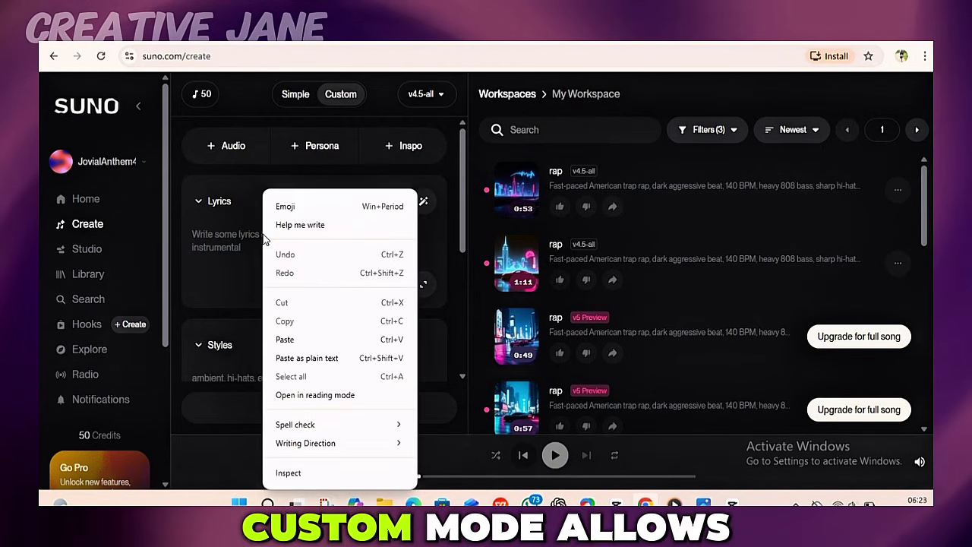
left_click(284, 340)
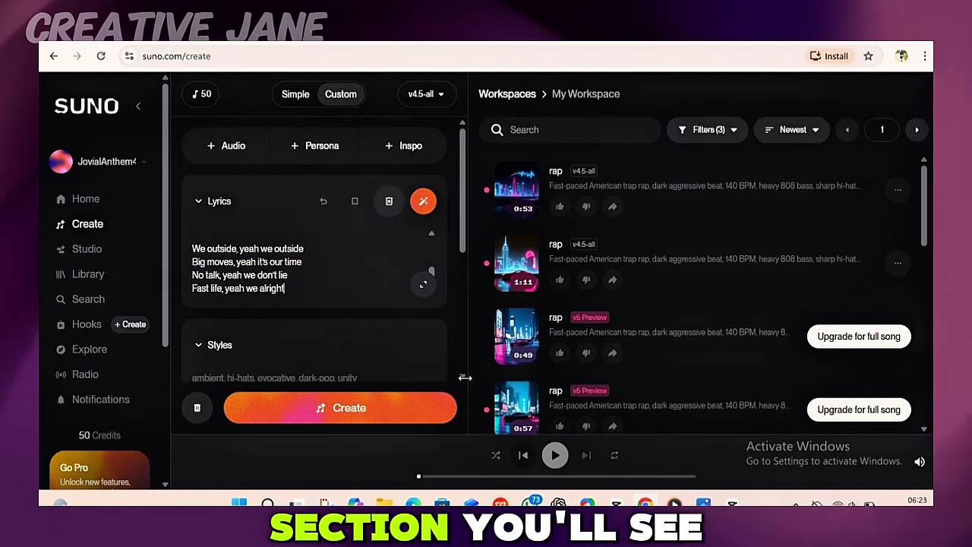
Paste the fast-paced American trap rap style with male vocals into the Styles box.
scroll(461, 378, "down", 3)
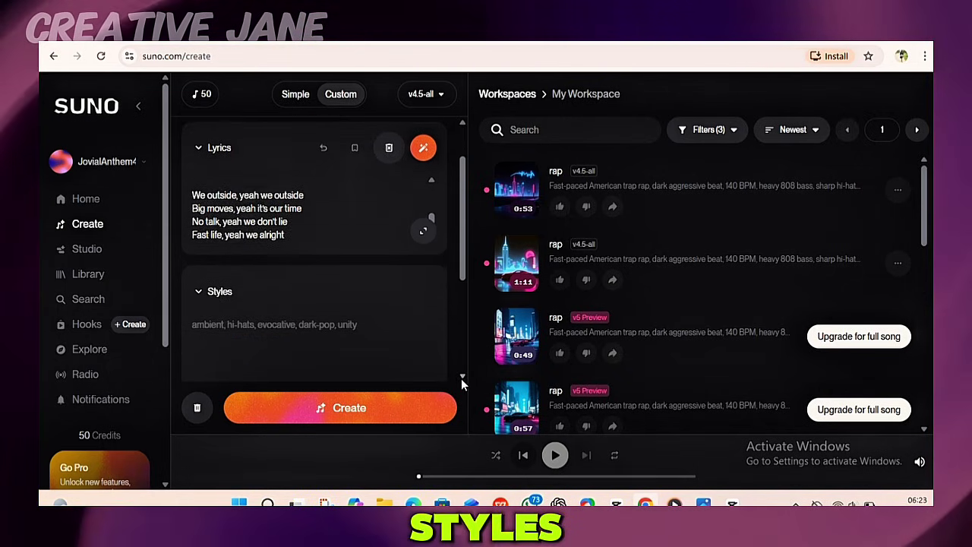
scroll(461, 378, "down", 3)
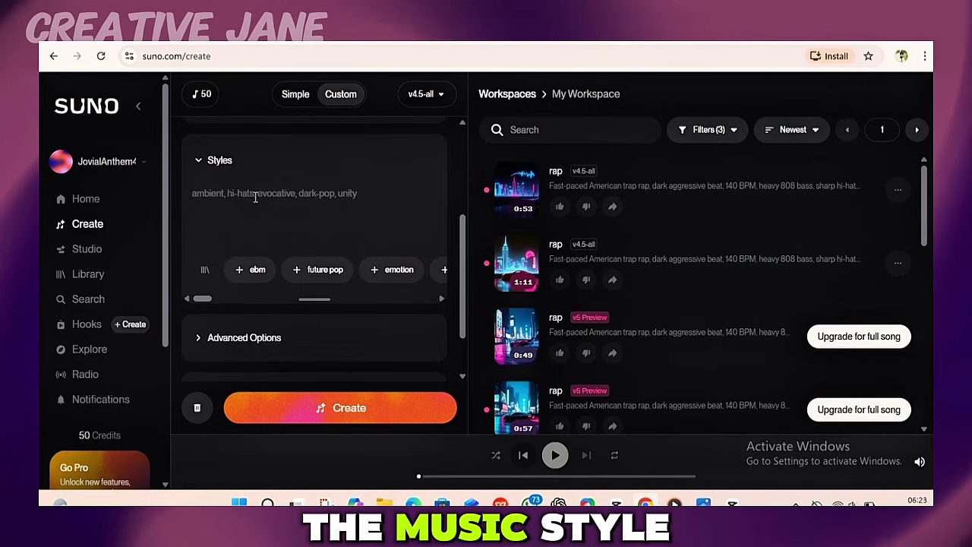
right_click(322, 195)
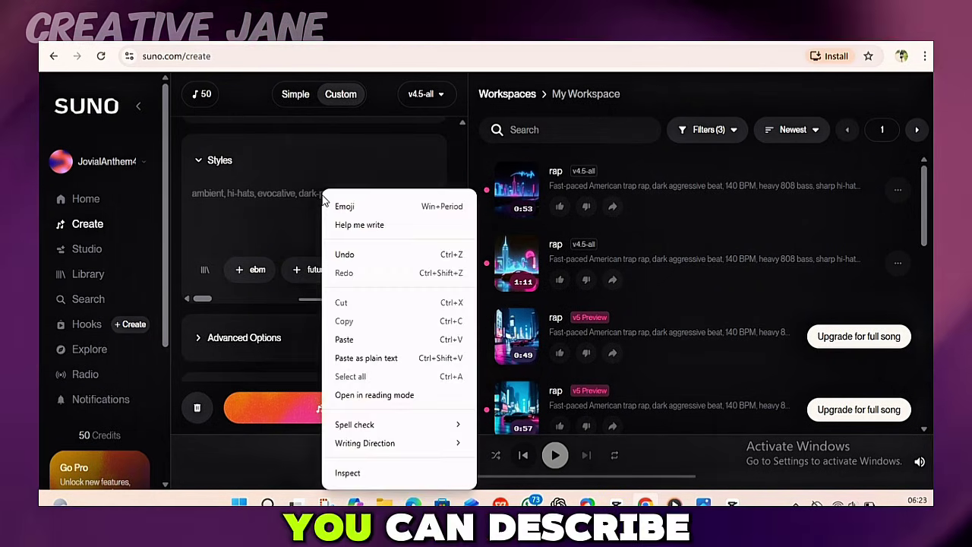
left_click(354, 342)
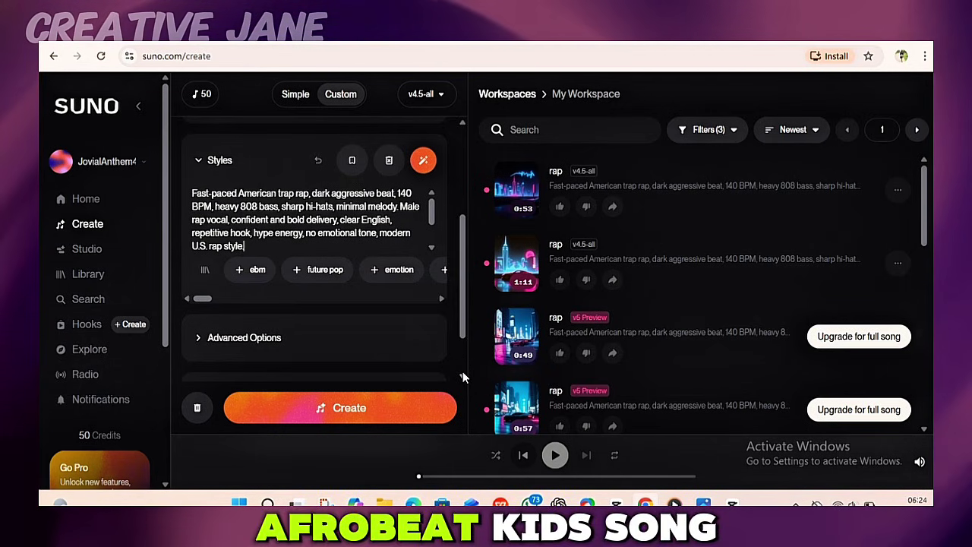
scroll(462, 377, "down", 1)
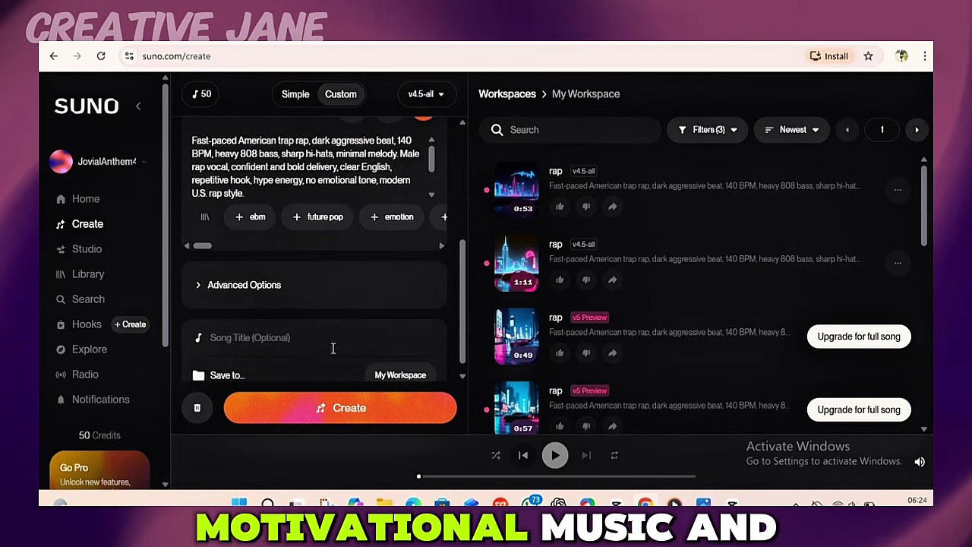
Title the song 'Dark Rap' and generate it, dropping credits from 50 to 40.
left_click(324, 344)
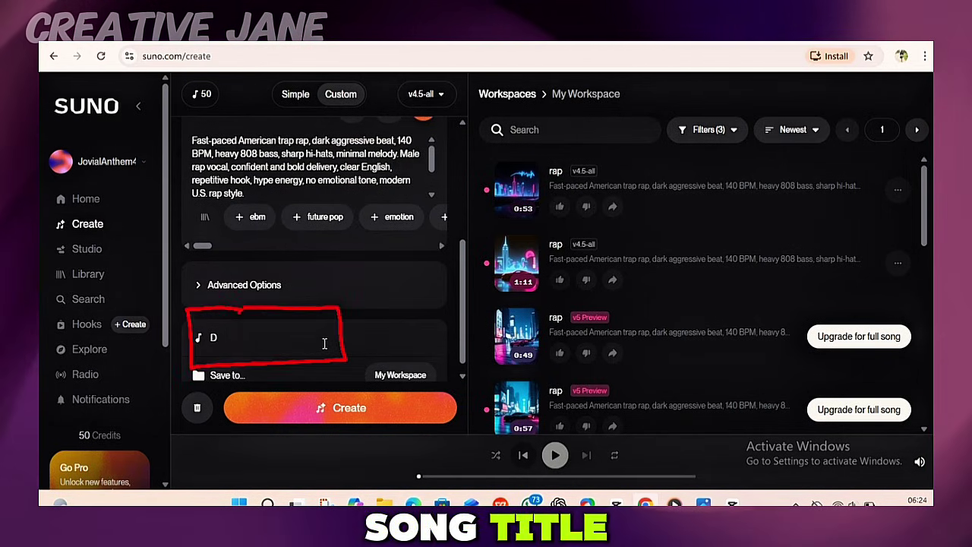
type("Dar")
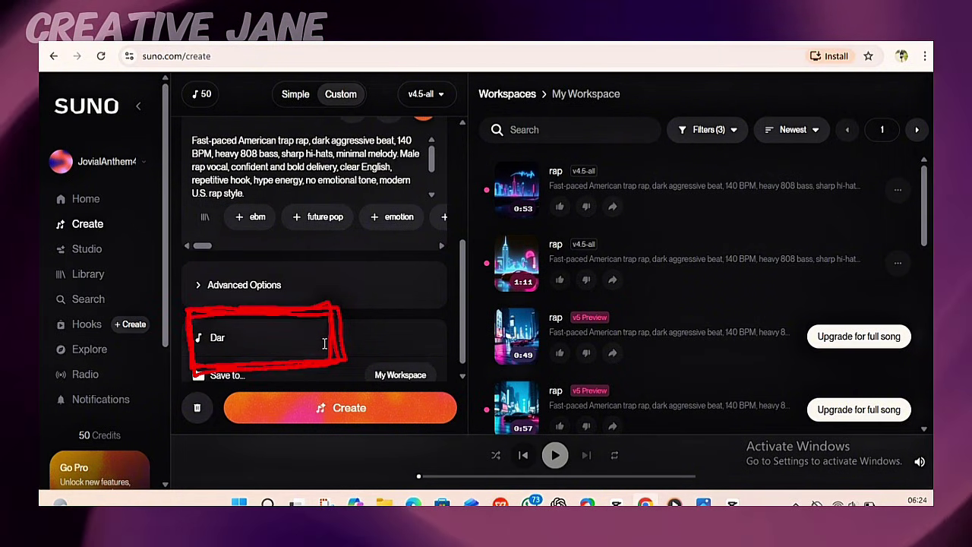
type("k Rap")
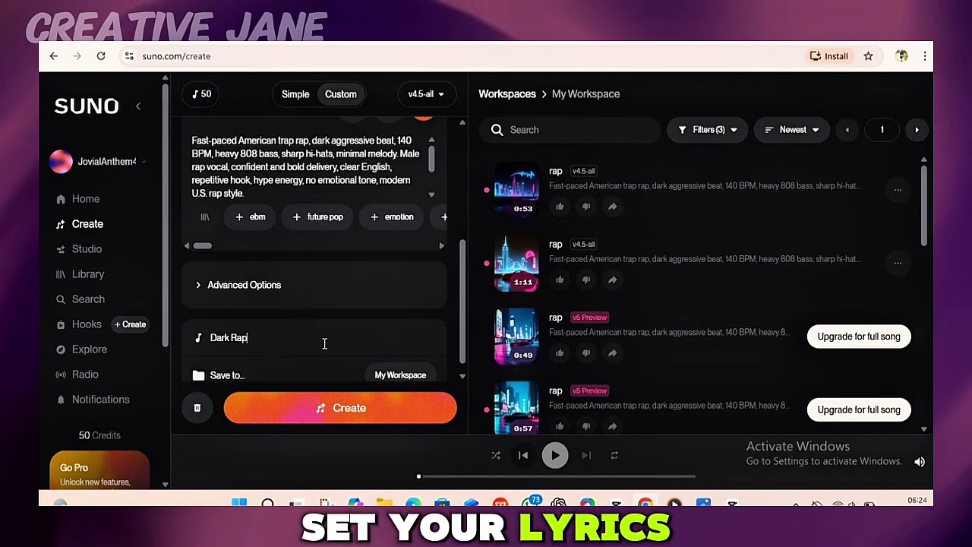
left_click(329, 410)
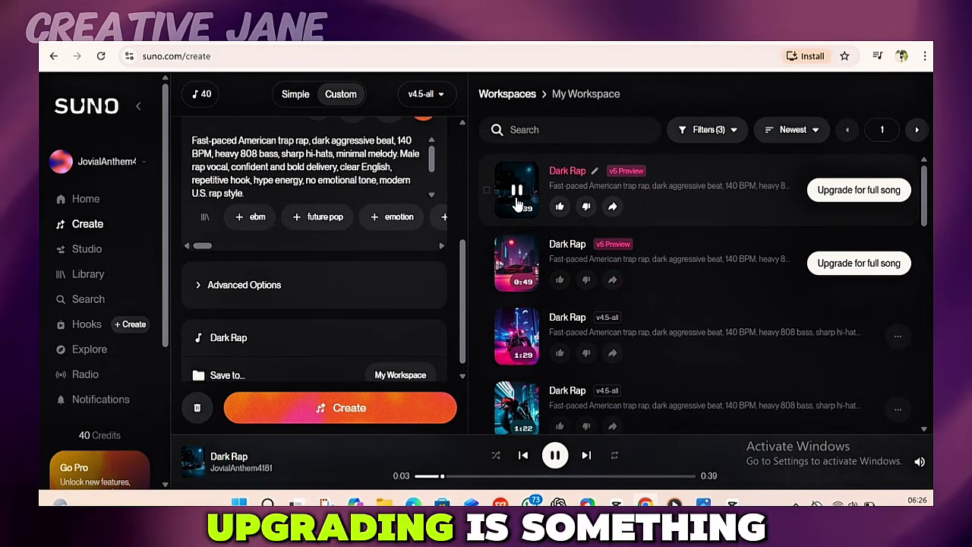
Pause the Dark Rap preview and reveal MP3/WAV/Video download formats for the 1:29 v4.5-all track.
left_click(517, 189)
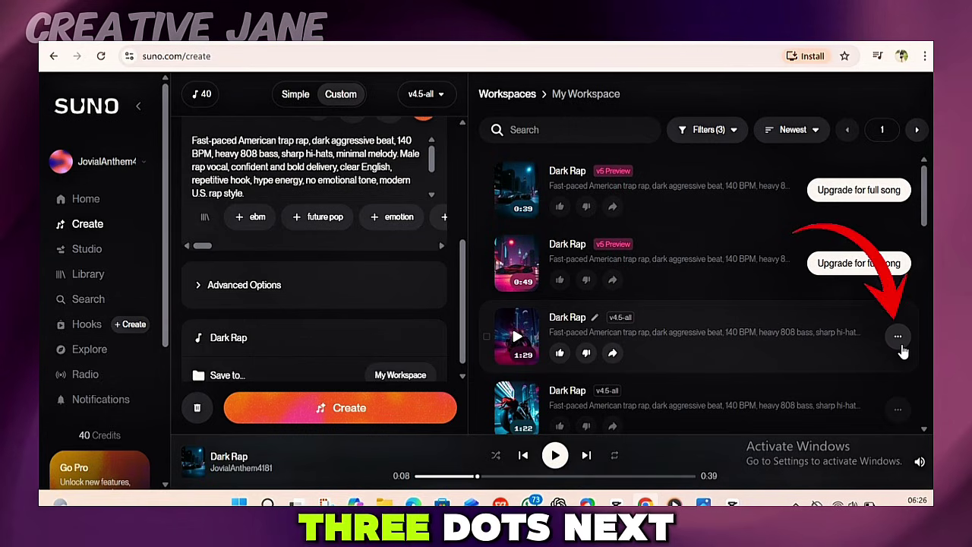
left_click(898, 337)
mouse_move(851, 412)
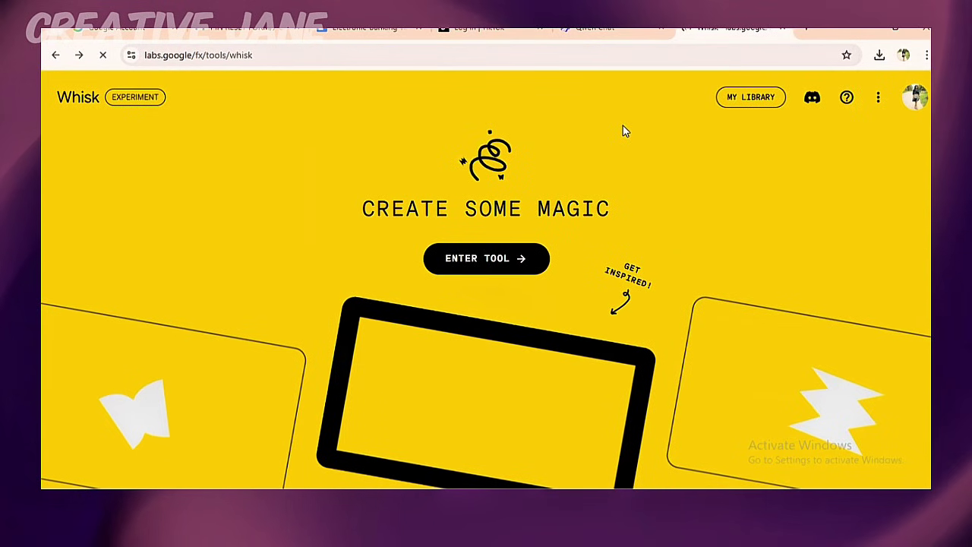
Enter Google Whisk's image tool to start a new project with an empty prompt box.
left_click(495, 261)
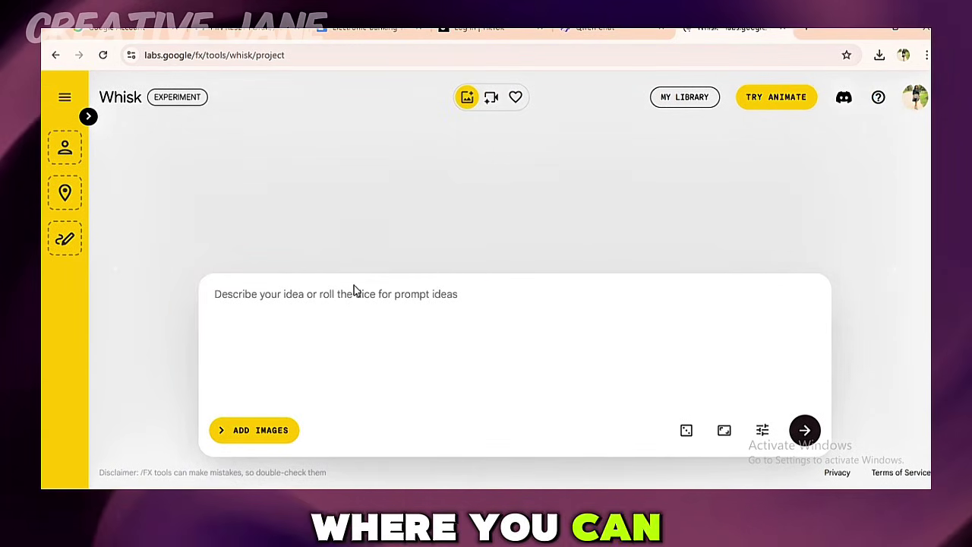
Paste the cinematic rapper-in-black-hoodie prompt, check the aspect ratio, and generate two night-street images.
right_click(353, 289)
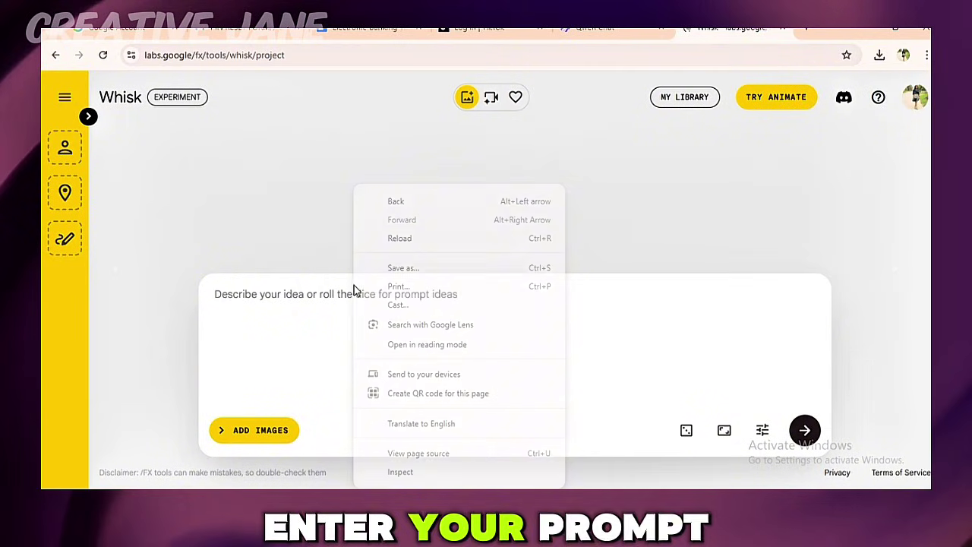
left_click(285, 294)
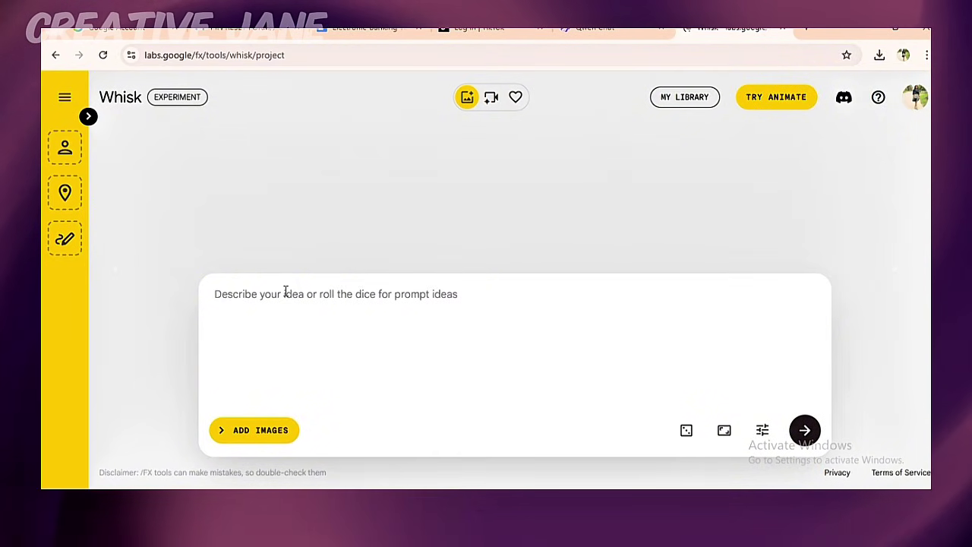
right_click(285, 293)
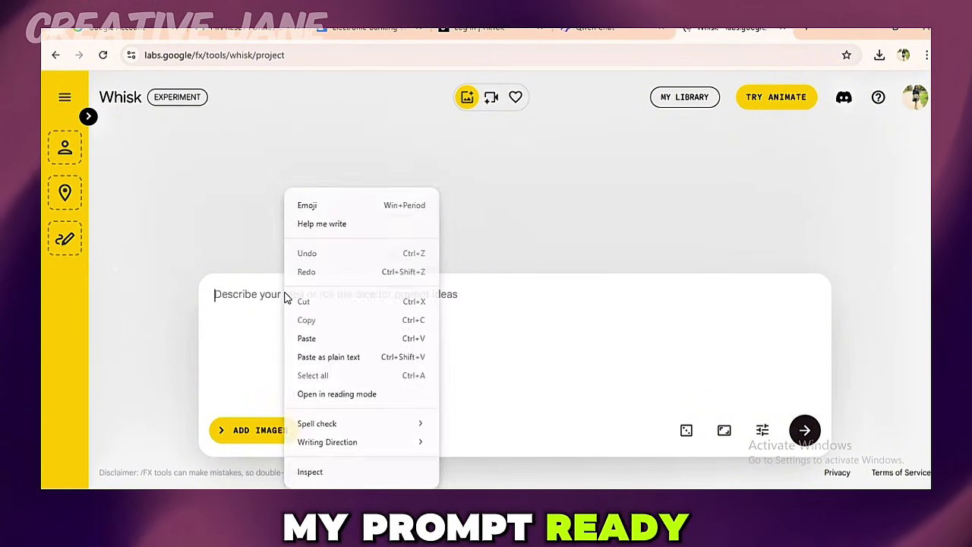
left_click(307, 339)
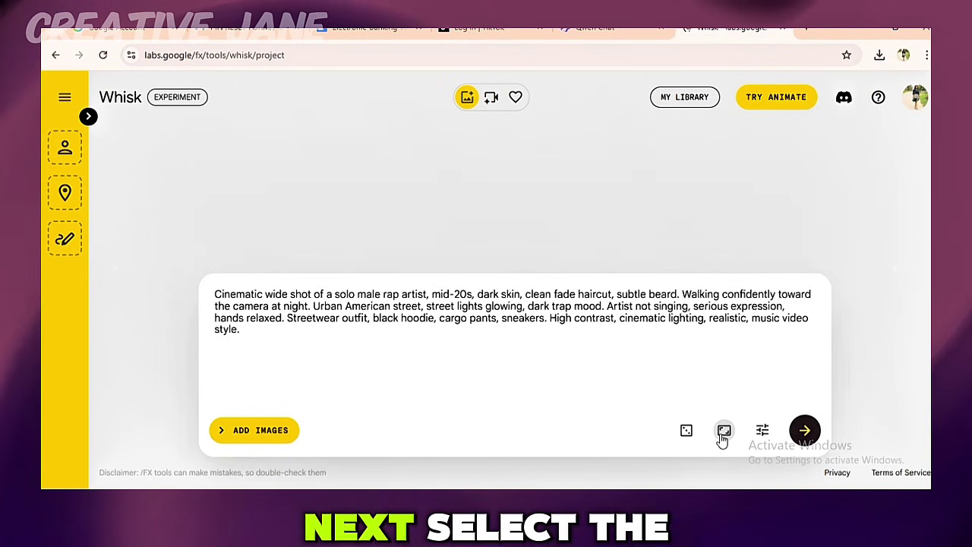
left_click(724, 430)
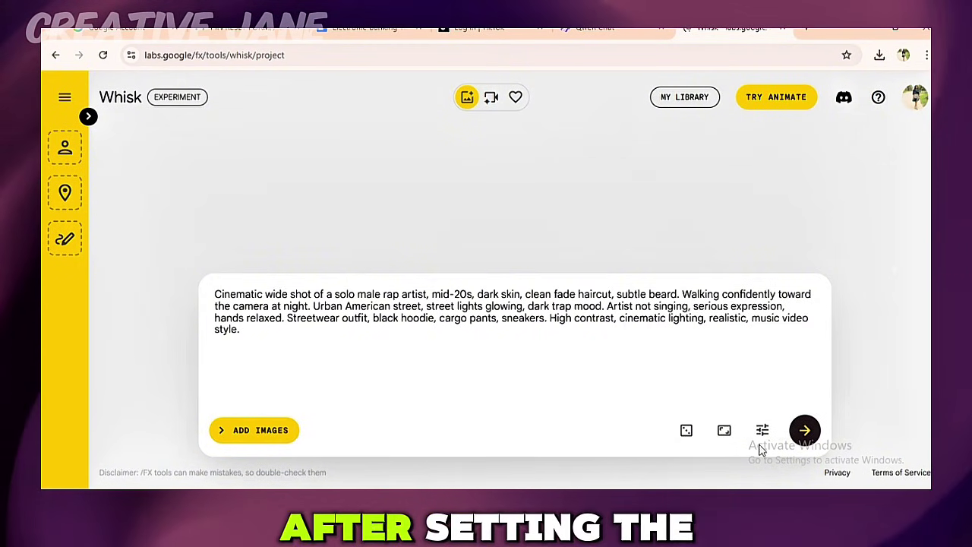
left_click(804, 431)
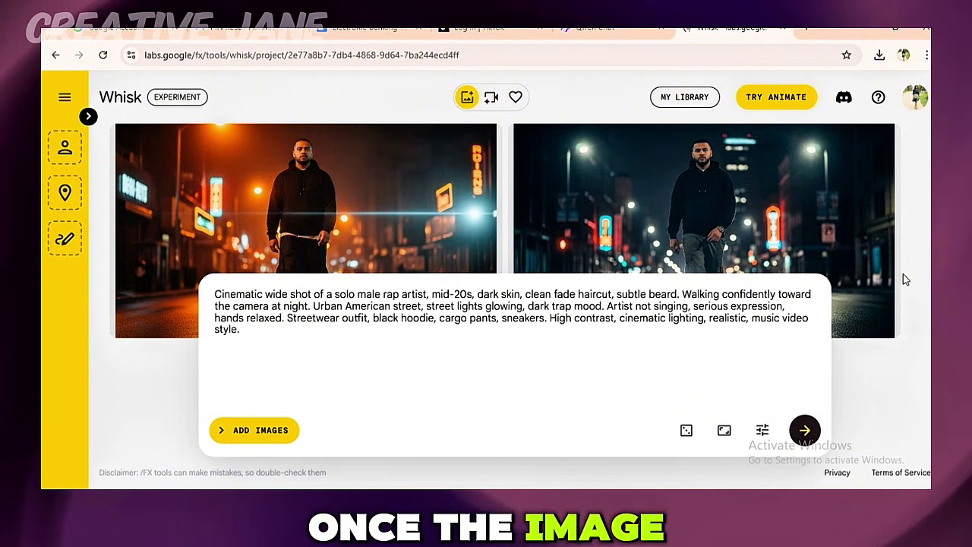
Enlarge the right-hand night-street rapper image and download it as a JPEG.
scroll(903, 279, "down", 1)
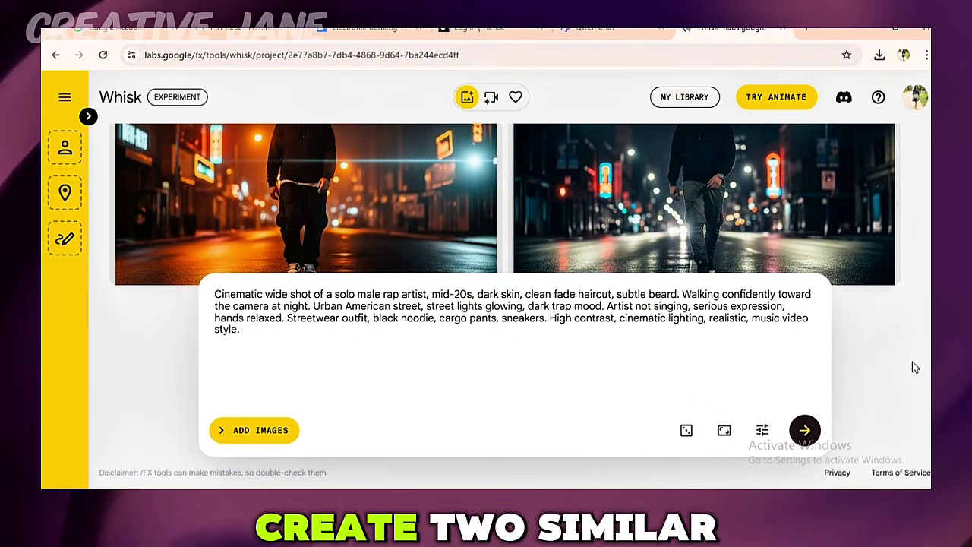
left_click(809, 225)
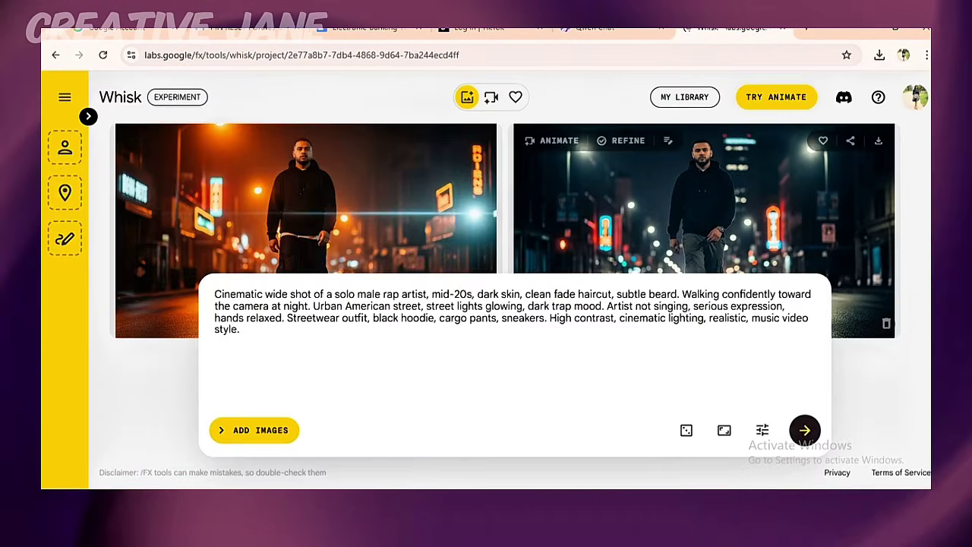
left_click(880, 143)
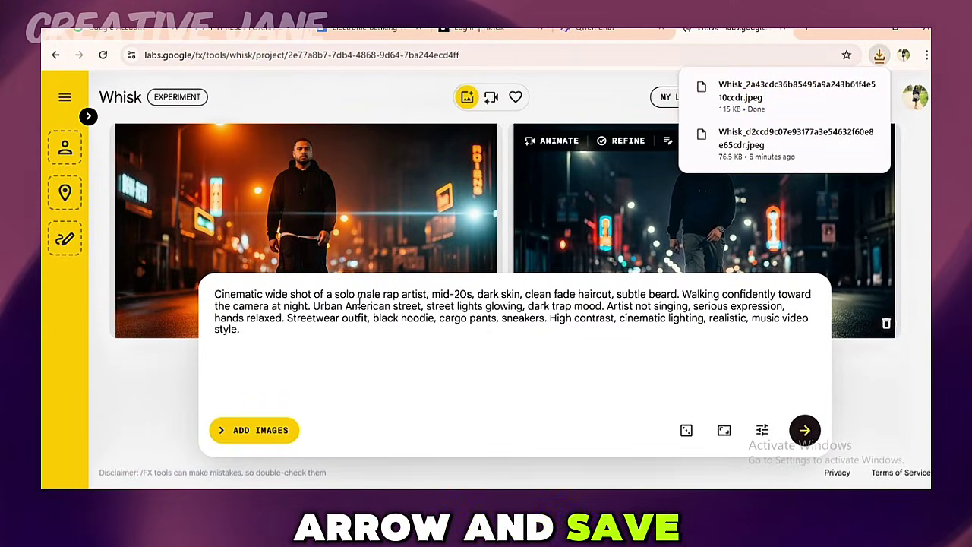
left_click(469, 392)
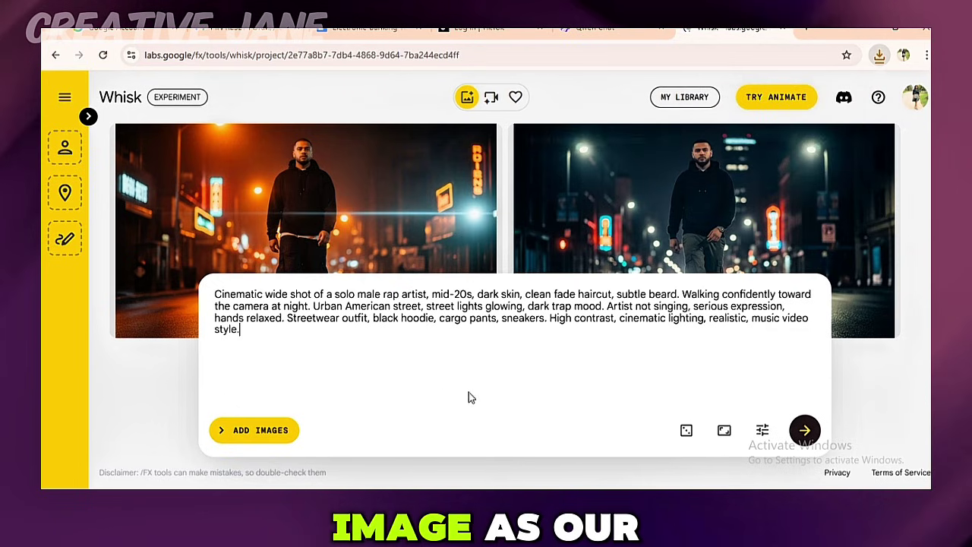
Upload the saved rapper image as the Subject reference and clear the old prompt.
left_click(262, 437)
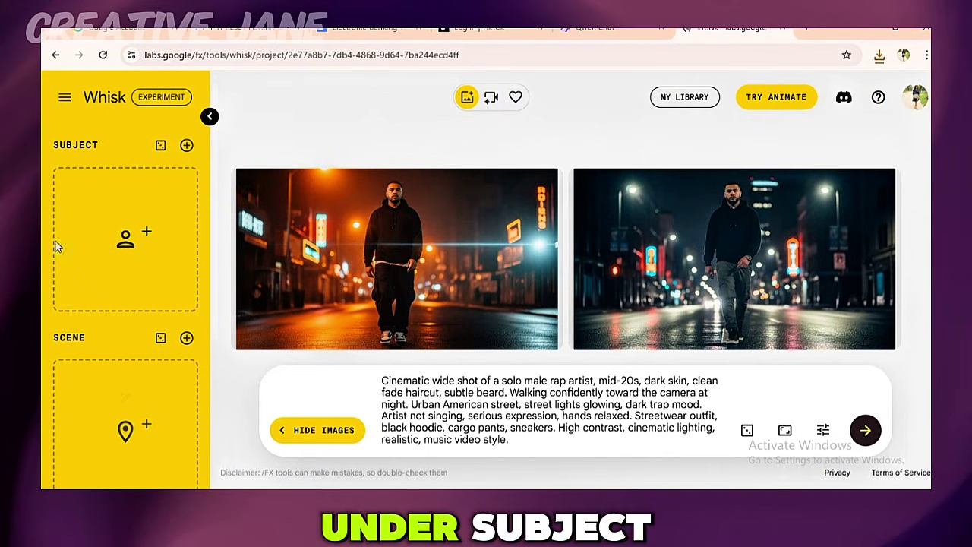
left_click(129, 275)
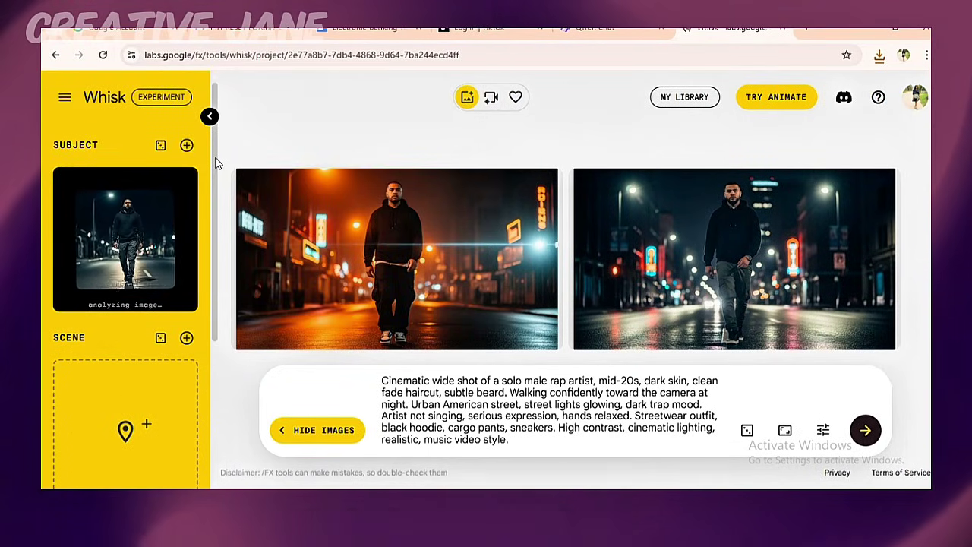
right_click(521, 145)
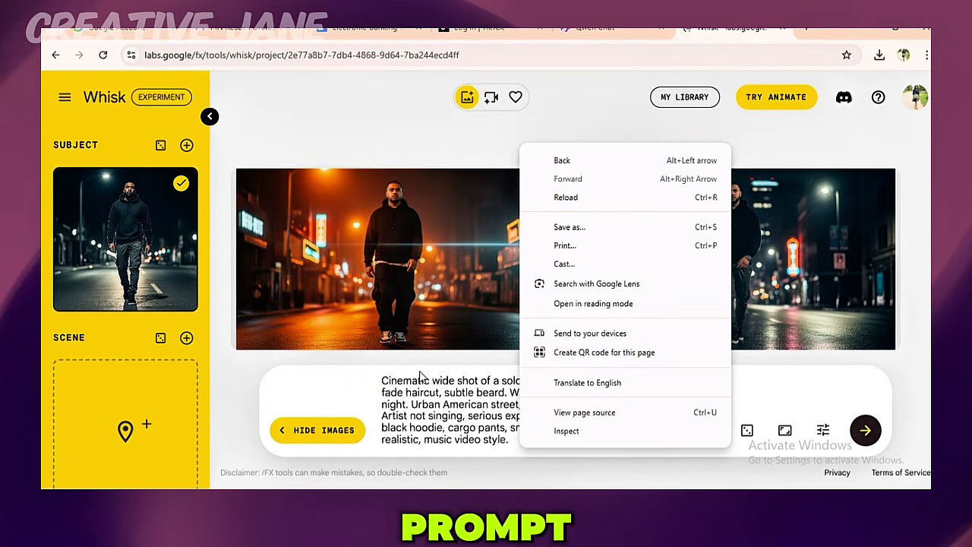
left_click(378, 380)
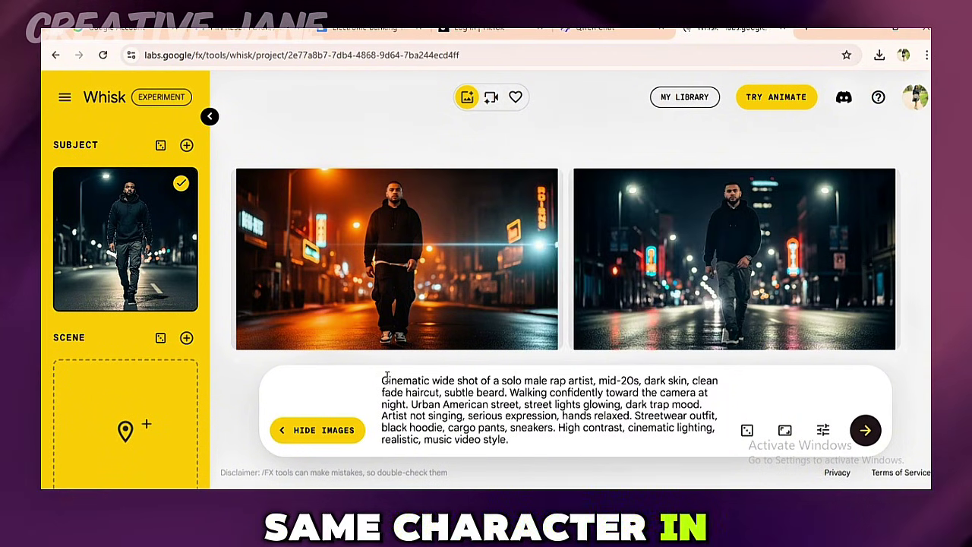
left_click_drag(384, 380, 523, 469)
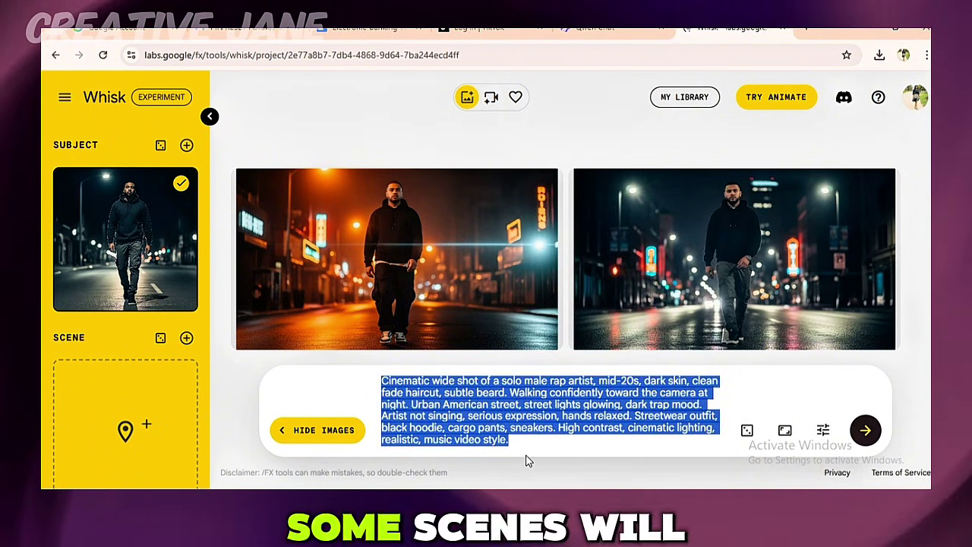
key("BackSpace")
Paste the lifestyle prompt and generate images of him laughing with friends on a street corner.
right_click(472, 426)
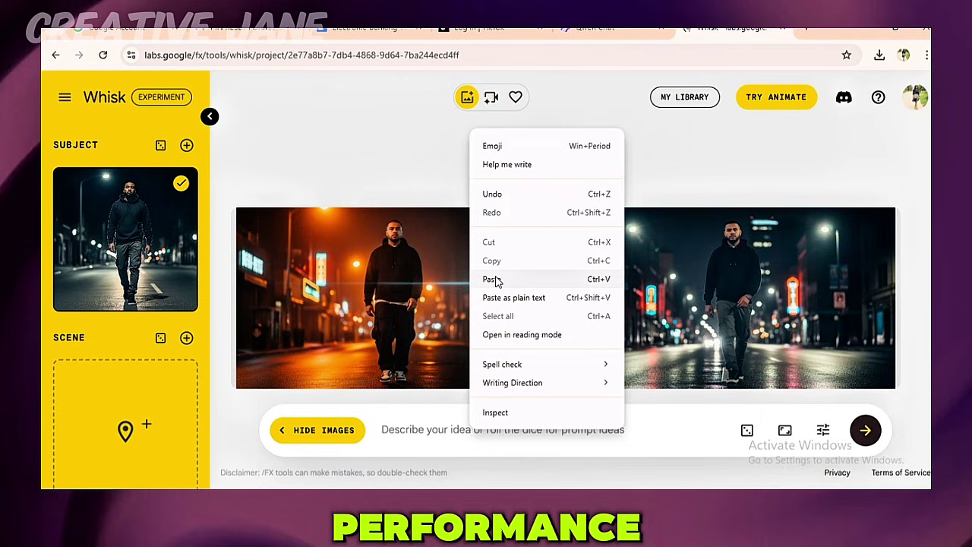
left_click(494, 281)
left_click(867, 430)
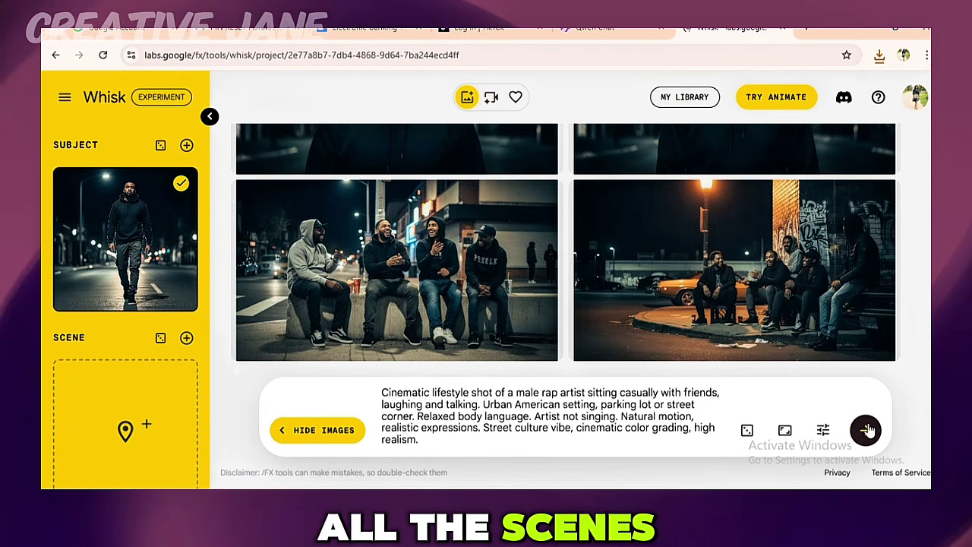
scroll(532, 266, "down", 1)
scroll(524, 184, "up", 1)
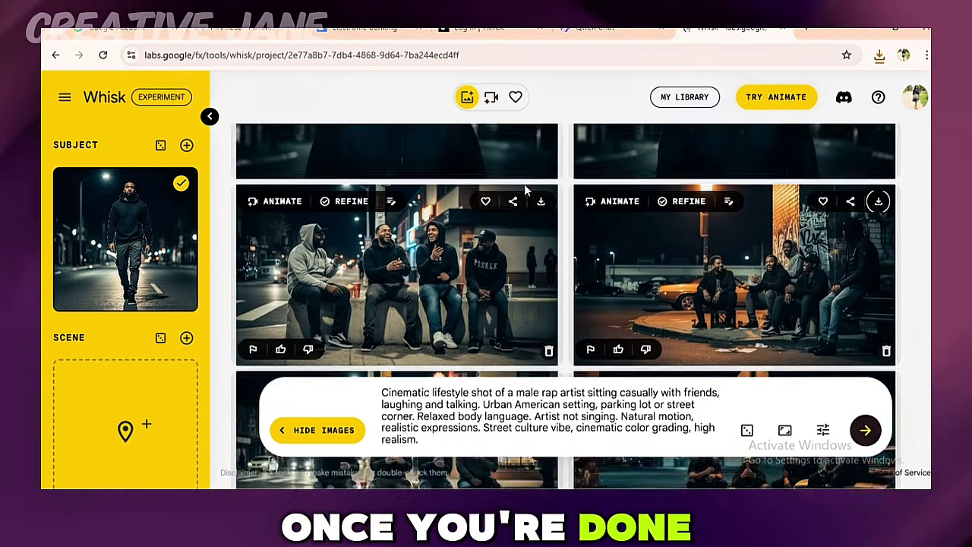
scroll(523, 184, "up", 1)
scroll(524, 184, "down", 1)
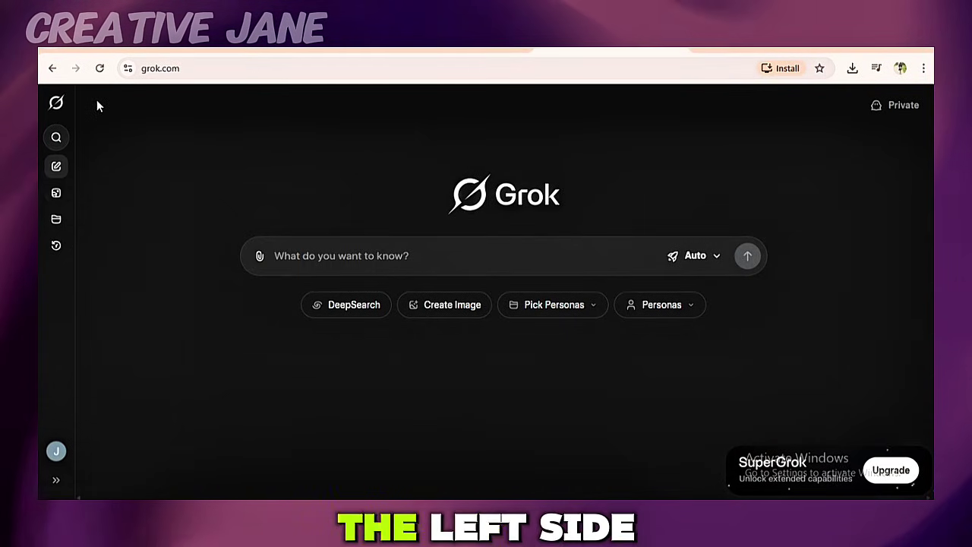
Animate the Whisk rapper image in Grok Imagine with the walking prompt and download the MP4.
left_click(56, 194)
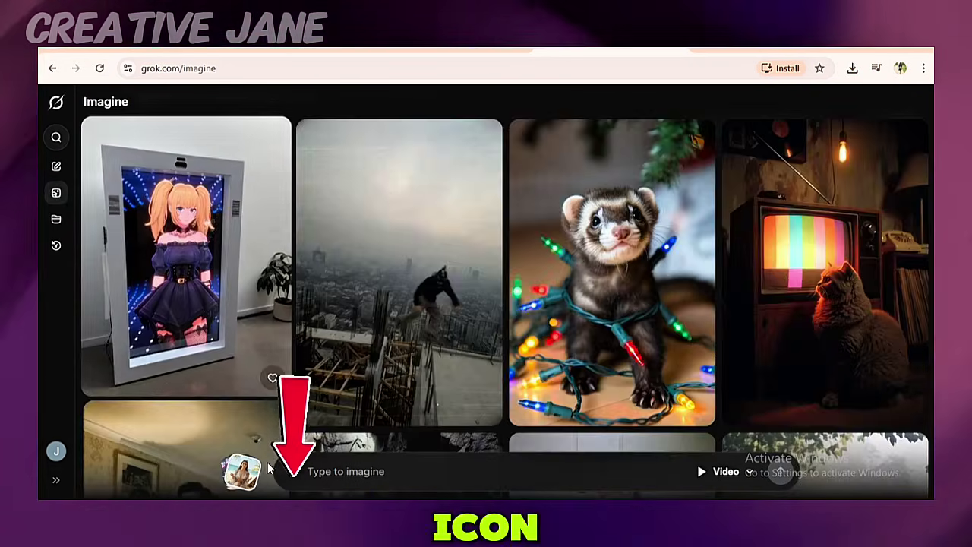
left_click(293, 471)
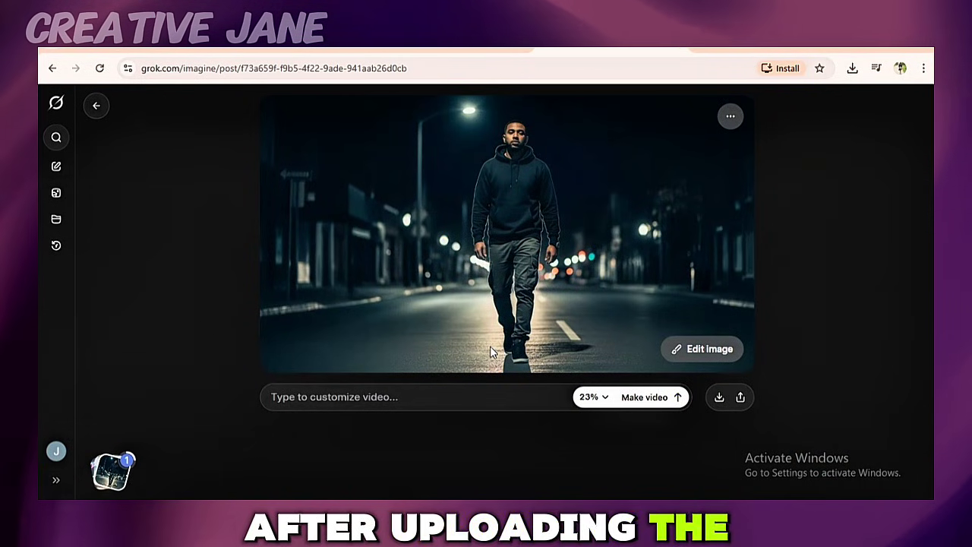
right_click(405, 384)
left_click(499, 243)
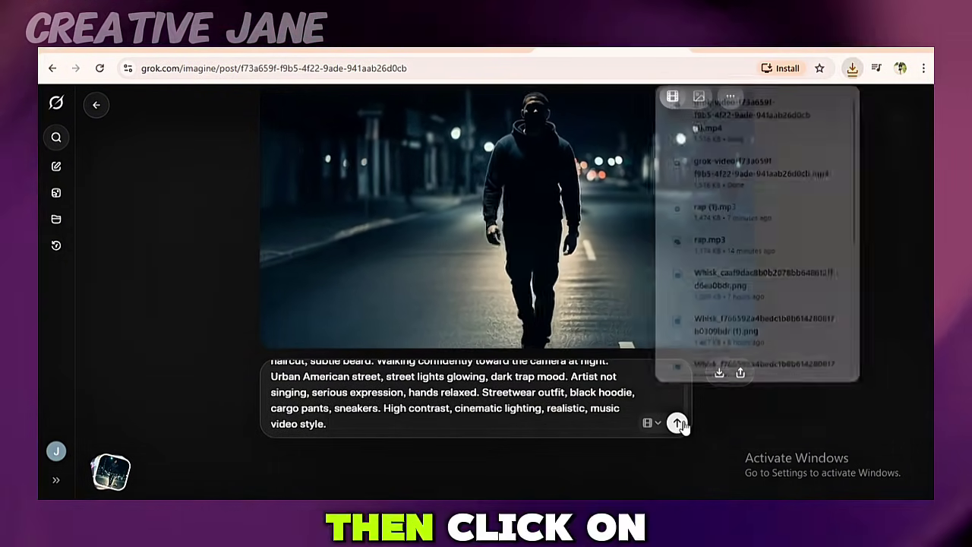
left_click(678, 424)
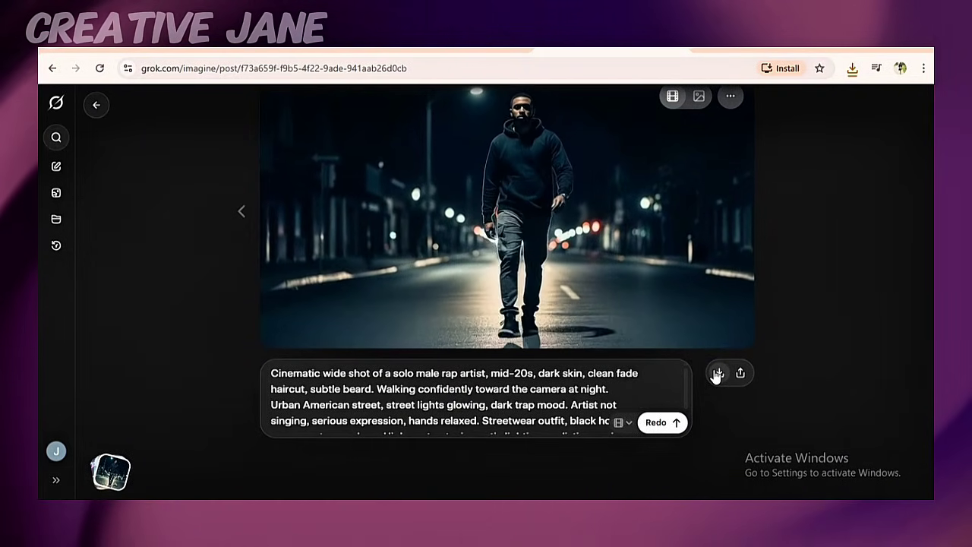
left_click(717, 374)
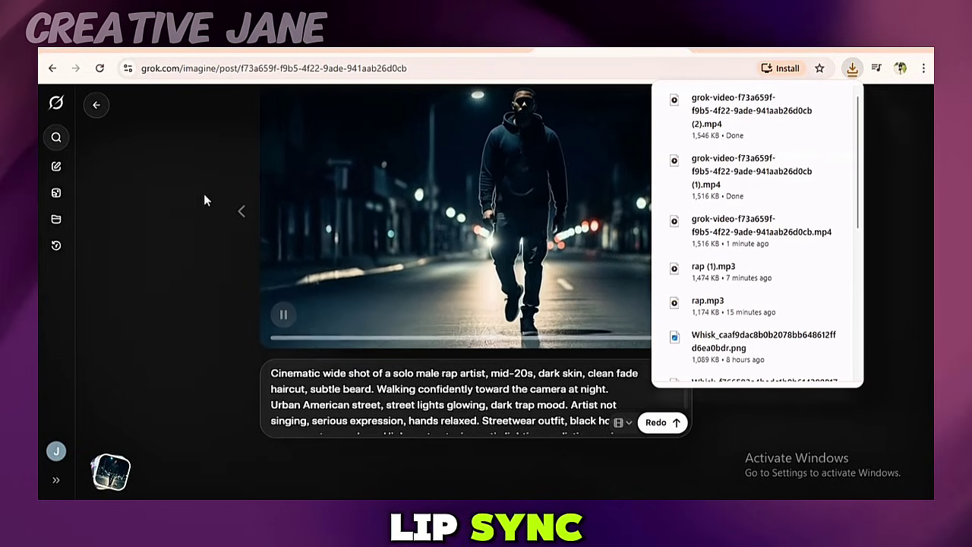
Choose Upload a file from the Imagine gallery, then sign in to LipSync.video with Google.
left_click(92, 107)
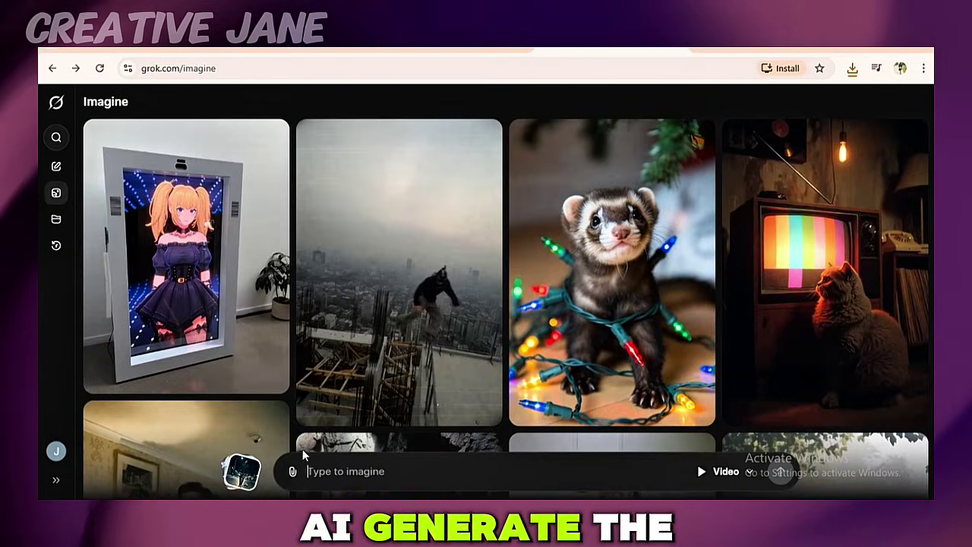
left_click(285, 474)
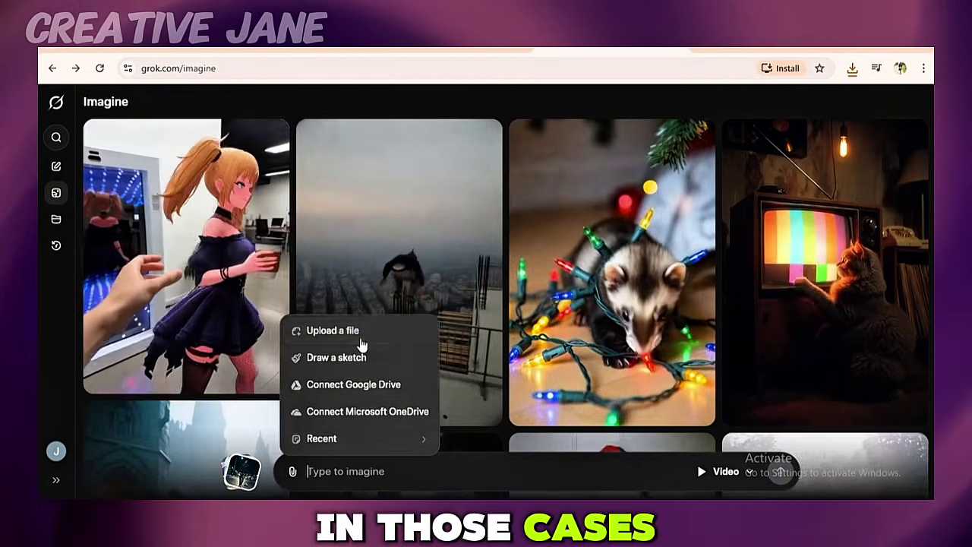
left_click(360, 343)
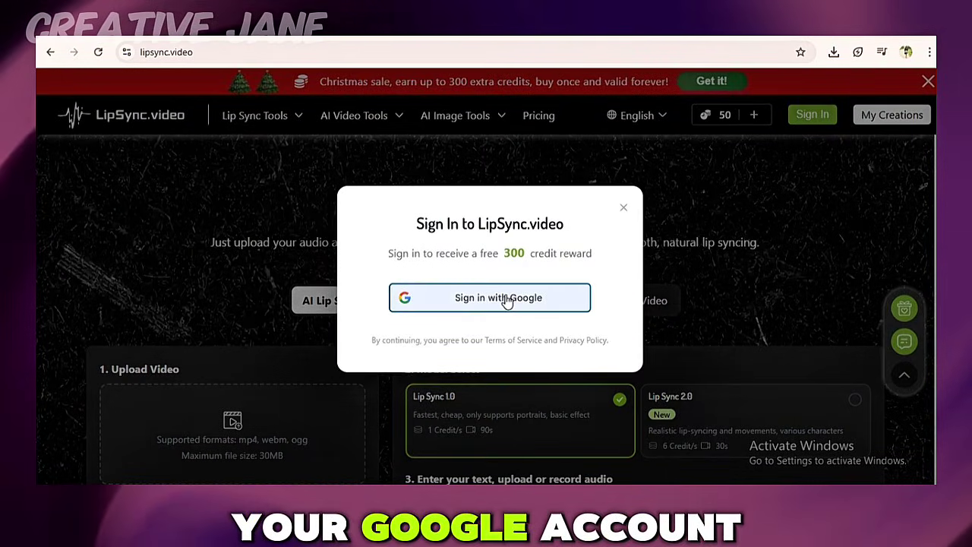
left_click(506, 298)
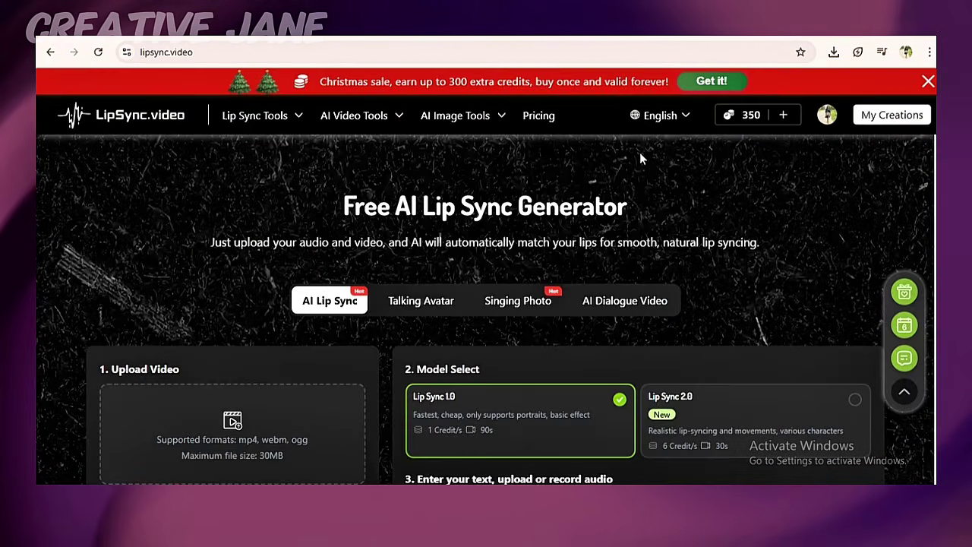